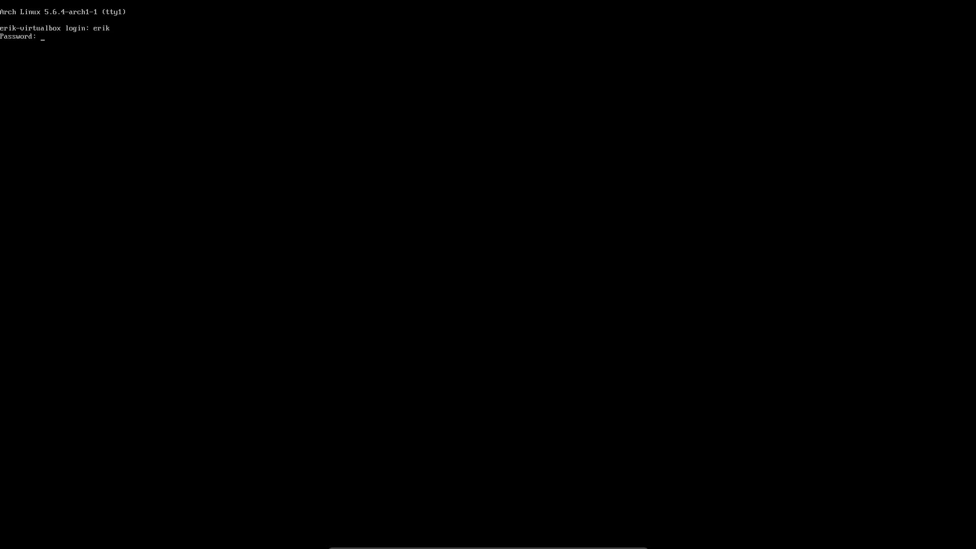
# Log in at the tty console with the local user name and its password.
pyautogui.press('Return')
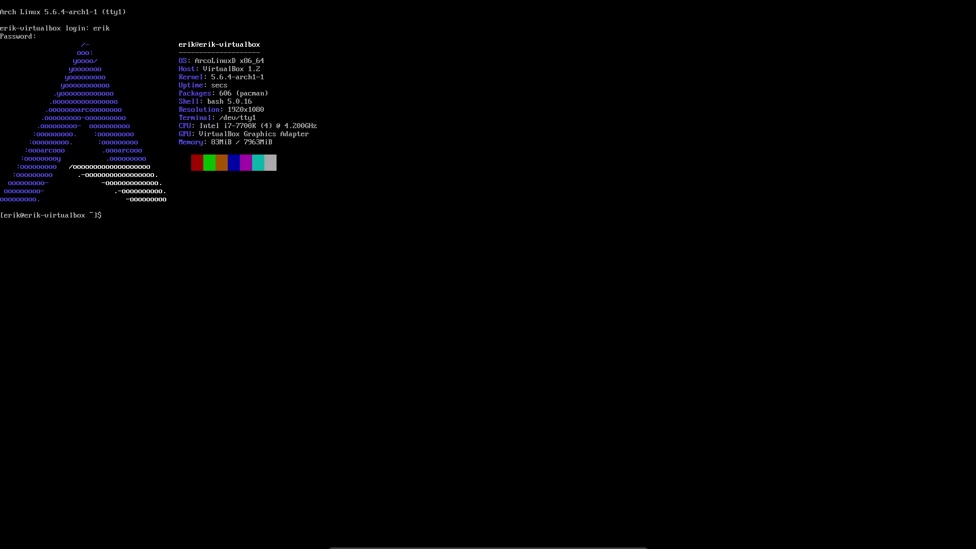
# Print /etc/lsb-release to show ArcoLinuxD release v20.5.2.
pyautogui.write('cat /etc/lsb')
pyautogui.press('Tab')
pyautogui.press('Return')
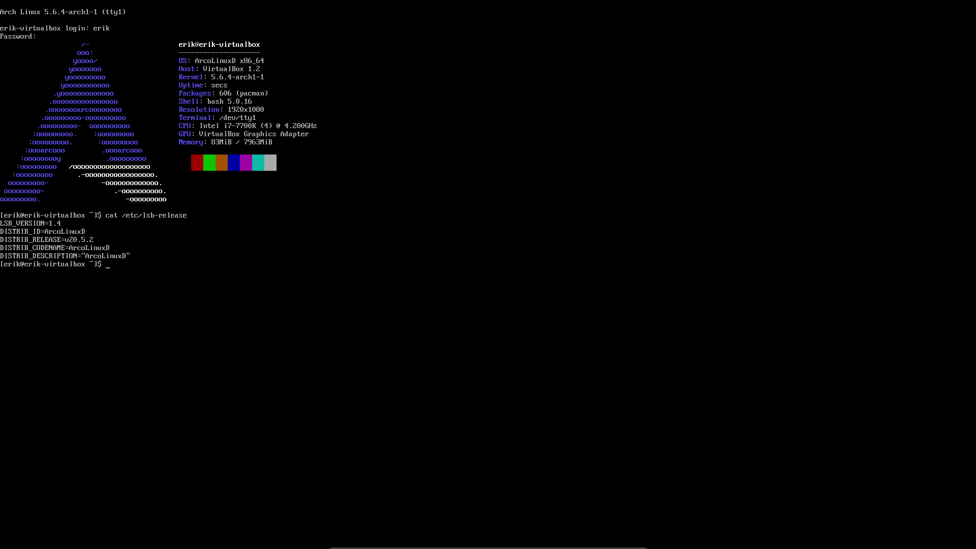
# Use completion on sudo pacman -R to list installed xf86- packages, then xorg packages.
pyautogui.write('sudo pacm')
pyautogui.write('xf86')
pyautogui.press('Tab')
pyautogui.press('Tab')
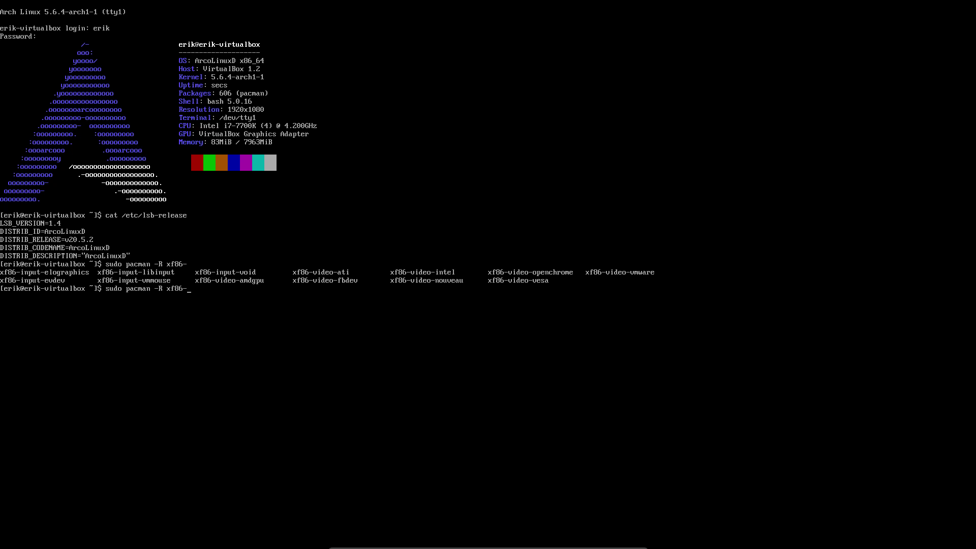
pyautogui.press('BackSpace')
pyautogui.press('BackSpace')
pyautogui.press('BackSpace')
pyautogui.write('org')
pyautogui.press('Tab')
pyautogui.press('Tab')
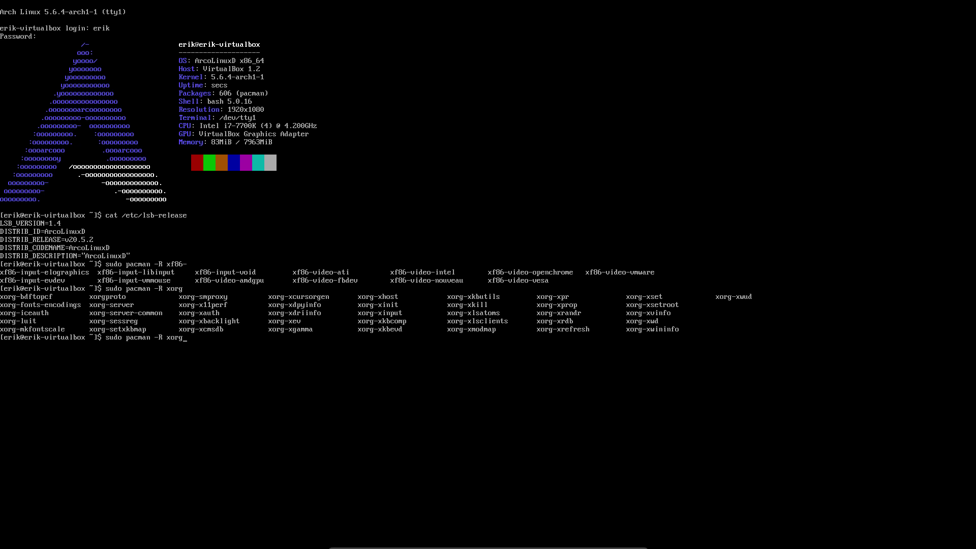
# List installed packages beginning with k, then with p, via pacman -R completion.
pyautogui.press('BackSpace')
pyautogui.press('BackSpace')
pyautogui.press('BackSpace')
pyautogui.write('k')
pyautogui.press('Tab')
pyautogui.press('Tab')
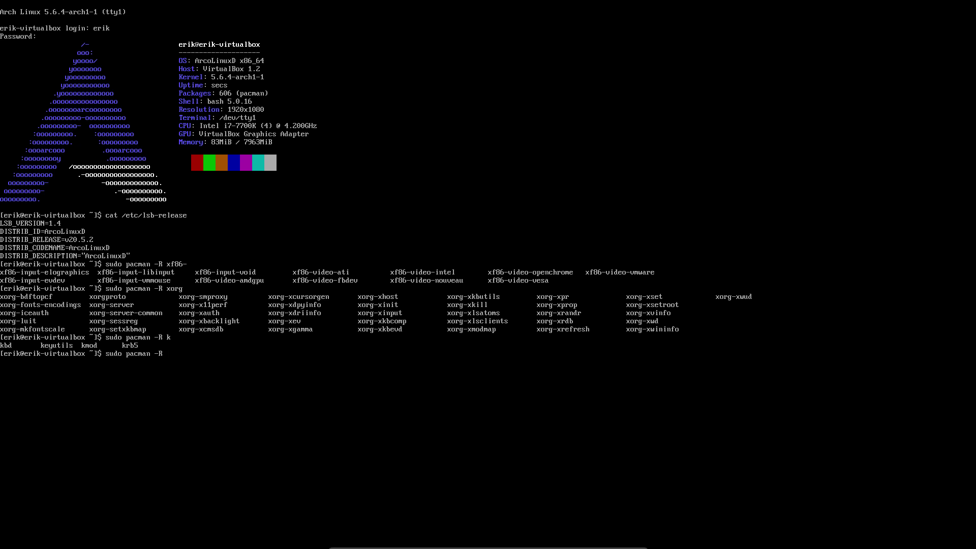
pyautogui.write('p')
pyautogui.press('Tab')
pyautogui.press('Tab')
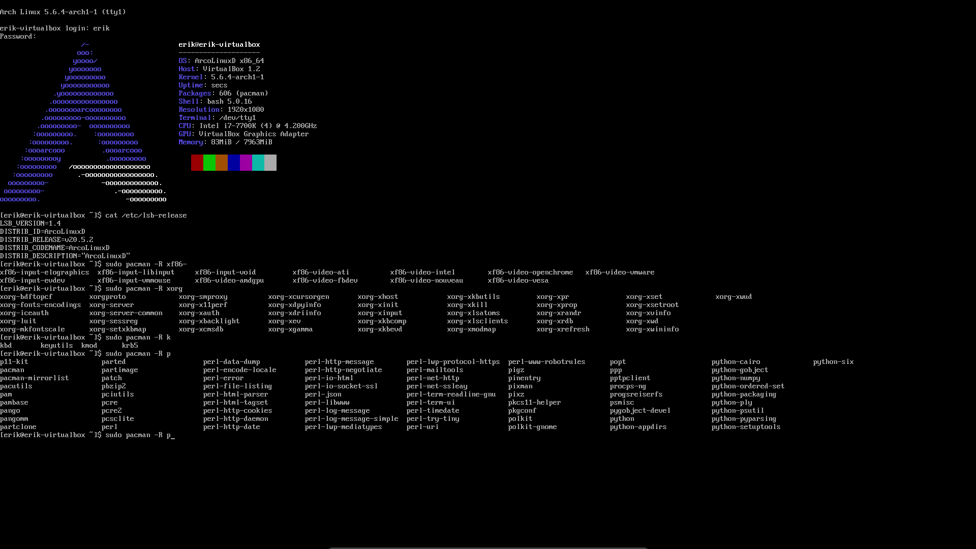
# Try other package names (melsub, fire, viv) and erase them, leaving the command unfinished.
pyautogui.press('BackSpace')
pyautogui.write('melsub')
pyautogui.press('BackSpace')
pyautogui.press('BackSpace')
pyautogui.press('BackSpace')
pyautogui.write('fire')
pyautogui.press('BackSpace')
pyautogui.press('BackSpace')
pyautogui.press('BackSpace')
pyautogui.press('BackSpace')
pyautogui.write('v')
pyautogui.press('BackSpace')
pyautogui.write('iv')
pyautogui.press('BackSpace')
pyautogui.press('BackSpace')
pyautogui.press('BackSpace')
pyautogui.press('BackSpace')
pyautogui.press('BackSpace')
# Run sudo pacman -Qe with the sudo password to list explicitly installed packages.
pyautogui.write('Qe')
pyautogui.press('Return')
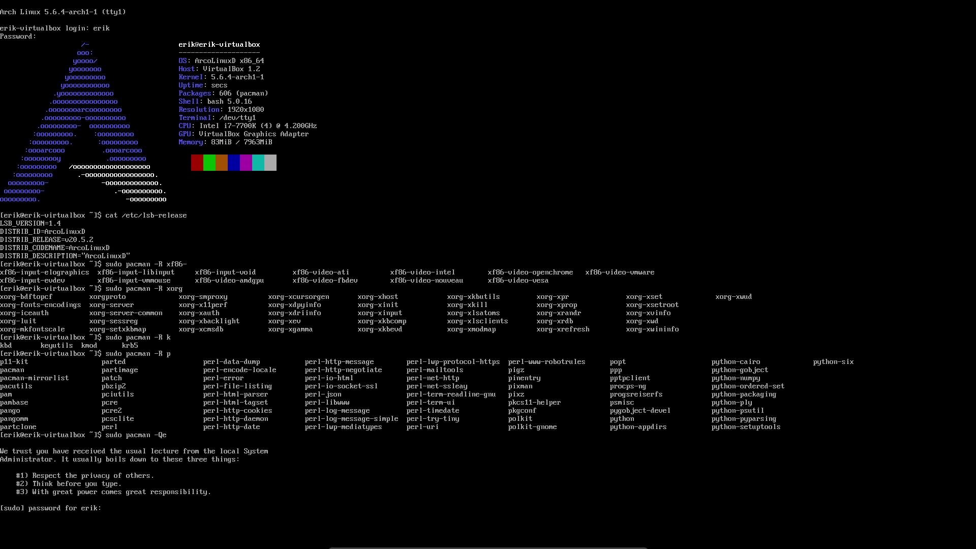
pyautogui.press('Return')
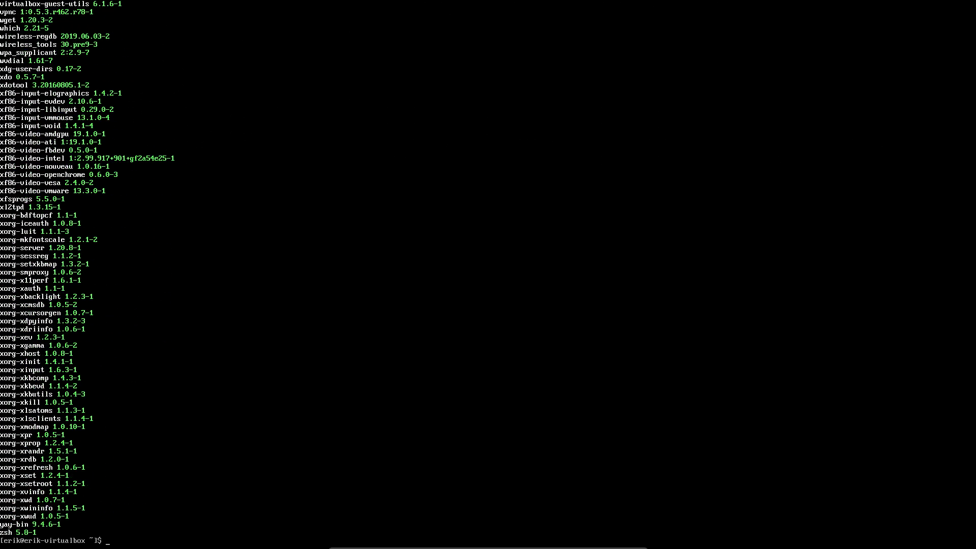
# Rerun the explicit-package query piped through more to page the output.
pyautogui.press('Up')
pyautogui.write('|more')
pyautogui.press('BackSpace')
pyautogui.press('BackSpace')
pyautogui.write('more')
pyautogui.press('Return')
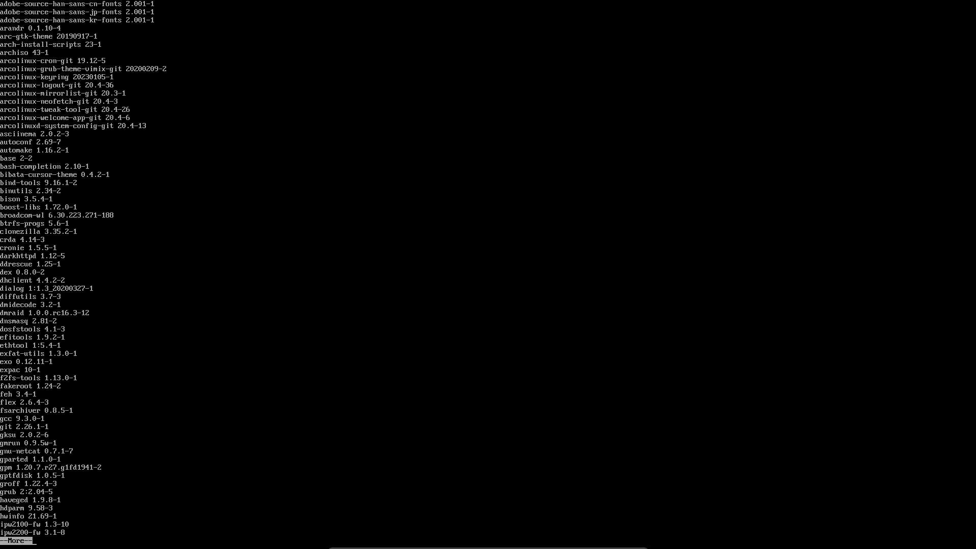
# Advance the pager to the page running from irssi to sardi-icons.
pyautogui.press('space')
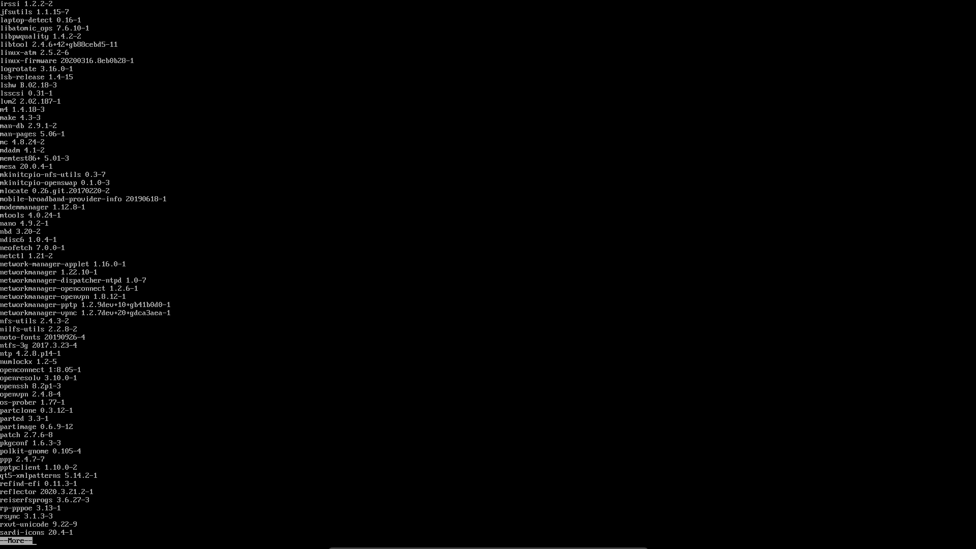
# Page through the rest of the package list to its end at zsh 5.8-1.
pyautogui.press('space')
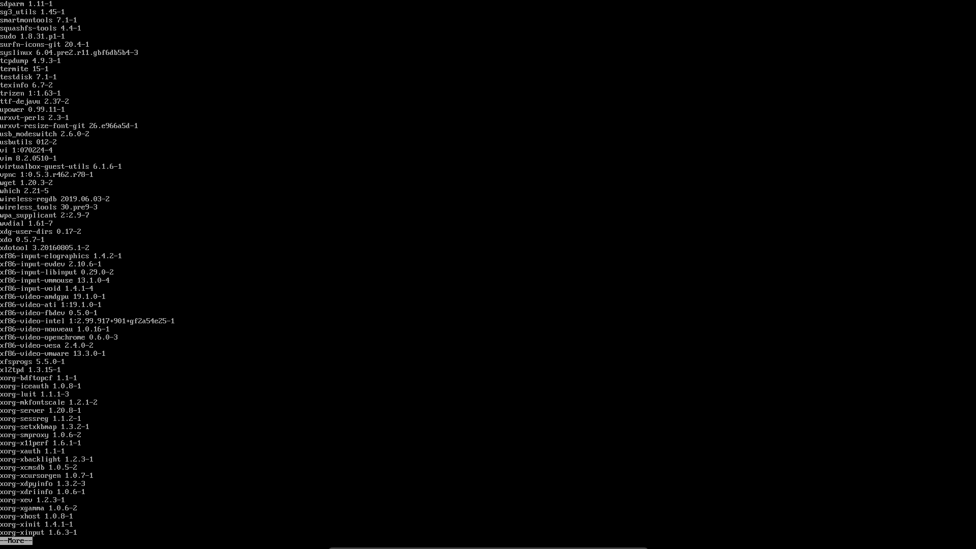
pyautogui.press('space')
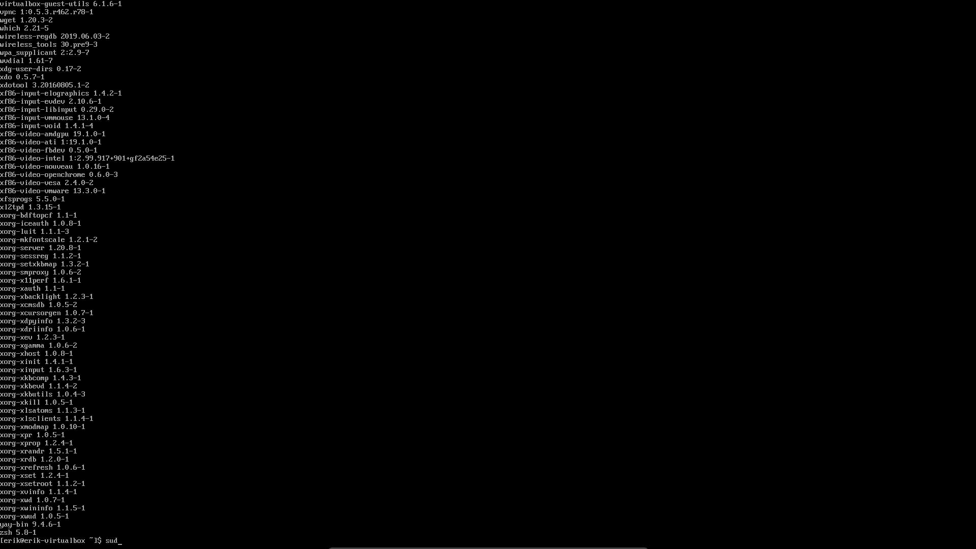
# Install lightdm with sudo pacman -S lightdm, then recall the command to list lightdm packages.
pyautogui.write('o pacman -S lightdm')
pyautogui.press('Return')
pyautogui.press('Return')
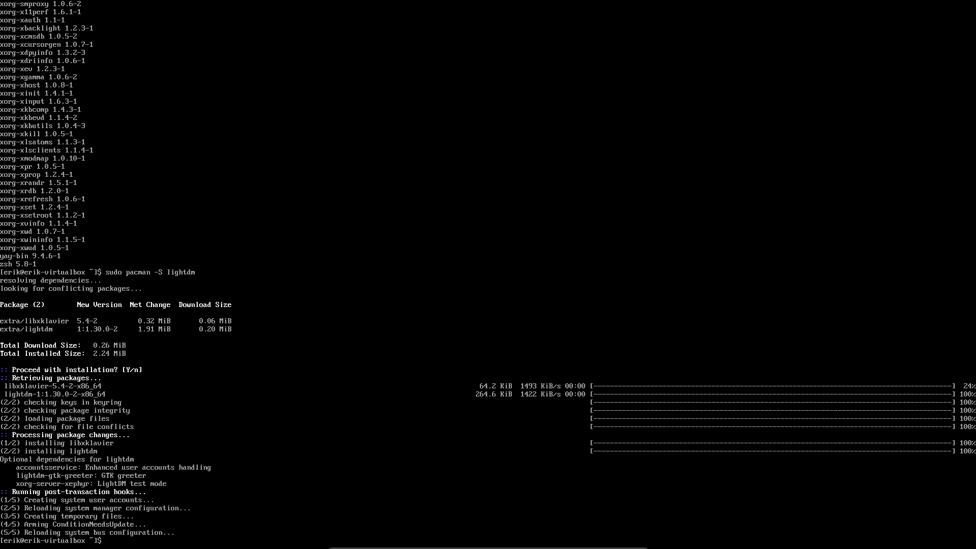
pyautogui.press('Up')
pyautogui.press('Tab')
pyautogui.press('Tab')
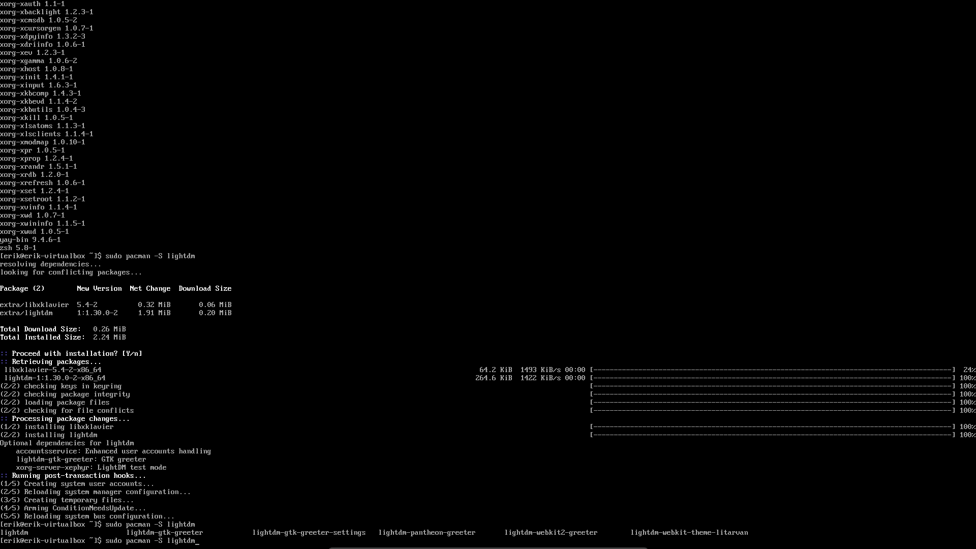
# Complete candidate greeter names: lightdm-gtk-greeter and arcolinux-lightdm-gtk-greeter.
pyautogui.write('-gt')
pyautogui.press('Tab')
pyautogui.press('BackSpace')
pyautogui.press('BackSpace')
pyautogui.press('BackSpace')
pyautogui.press('BackSpace')
pyautogui.press('BackSpace')
pyautogui.press('BackSpace')
pyautogui.press('BackSpace')
pyautogui.press('BackSpace')
pyautogui.press('BackSpace')
pyautogui.press('BackSpace')
pyautogui.press('BackSpace')
pyautogui.press('BackSpace')
pyautogui.press('BackSpace')
pyautogui.press('BackSpace')
pyautogui.press('BackSpace')
pyautogui.press('BackSpace')
pyautogui.press('BackSpace')
pyautogui.press('BackSpace')
pyautogui.press('BackSpace')
pyautogui.write('ac')
pyautogui.press('BackSpace')
pyautogui.write('rcolinux')
pyautogui.write('-ligh')
pyautogui.press('Tab')
pyautogui.press('BackSpace')
pyautogui.press('BackSpace')
pyautogui.press('BackSpace')
pyautogui.press('BackSpace')
pyautogui.press('BackSpace')
pyautogui.press('BackSpace')
pyautogui.press('BackSpace')
pyautogui.press('BackSpace')
pyautogui.press('BackSpace')
pyautogui.press('BackSpace')
pyautogui.press('BackSpace')
pyautogui.press('BackSpace')
pyautogui.press('BackSpace')
pyautogui.press('BackSpace')
pyautogui.press('BackSpace')
pyautogui.press('BackSpace')
pyautogui.press('BackSpace')
pyautogui.press('BackSpace')
pyautogui.press('BackSpace')
pyautogui.press('BackSpace')
# Install lightdm-gtk-greeter and lightdm-gtk-greeter-settings with pacman.
pyautogui.press('BackSpace')
pyautogui.write('lightdm-gt')
pyautogui.press('Tab')
pyautogui.write('lightdm-gt')
pyautogui.press('BackSpace')
pyautogui.write('dm-gtk-greeter-settings')
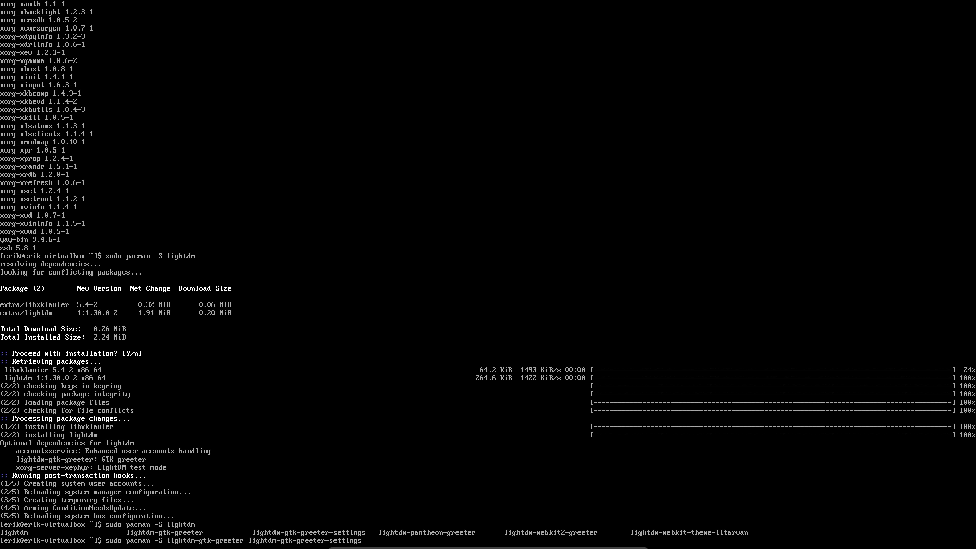
pyautogui.press('Return')
pyautogui.press('Return')
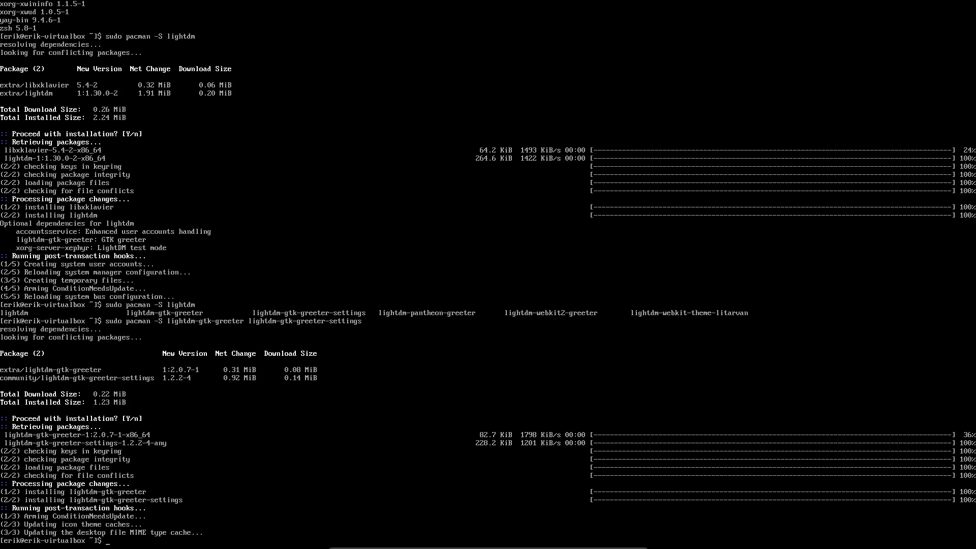
# Enable lightdm.service at boot with sudo systemctl enable.
pyautogui.write('sudo systemctl enable ligh')
pyautogui.press('Tab')
pyautogui.press('Return')
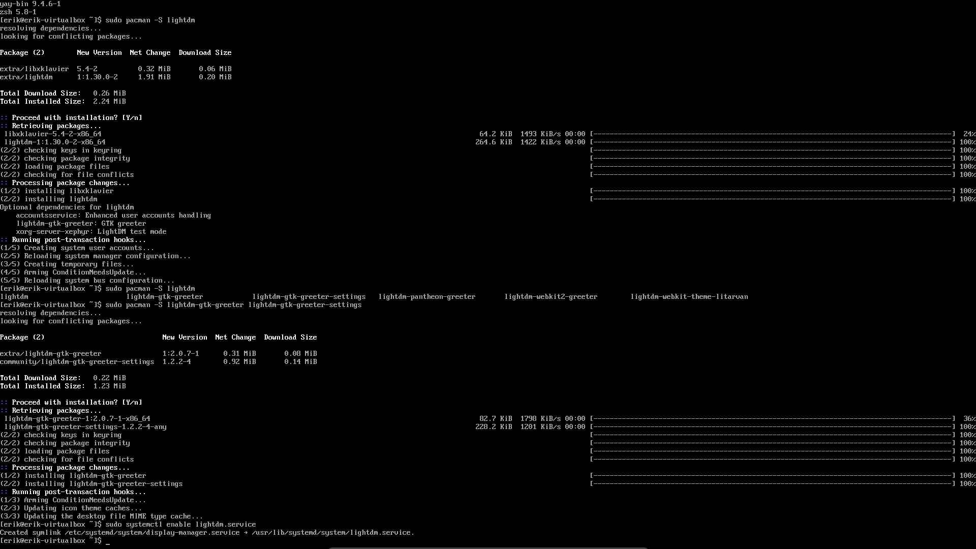
# Queue xfce4 and xfce4-goodies with sudo pacman -S, accepting all group members and the default libjack provider.
pyautogui.write('sudo pacma')
pyautogui.write('n -S ')
pyautogui.write('4')
pyautogui.write(' xfce')
pyautogui.write('4')
pyautogui.write('-g')
pyautogui.write('oddi')
pyautogui.write('es')
pyautogui.press('BackSpace')
pyautogui.press('BackSpace')
pyautogui.press('BackSpace')
pyautogui.press('BackSpace')
pyautogui.press('BackSpace')
pyautogui.write('odeies')
pyautogui.press('Return')
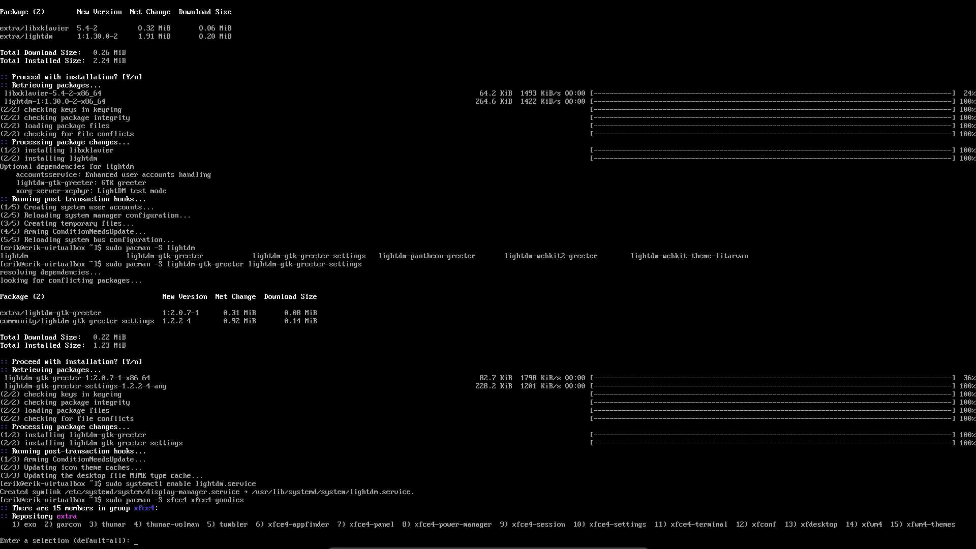
pyautogui.press('Return')
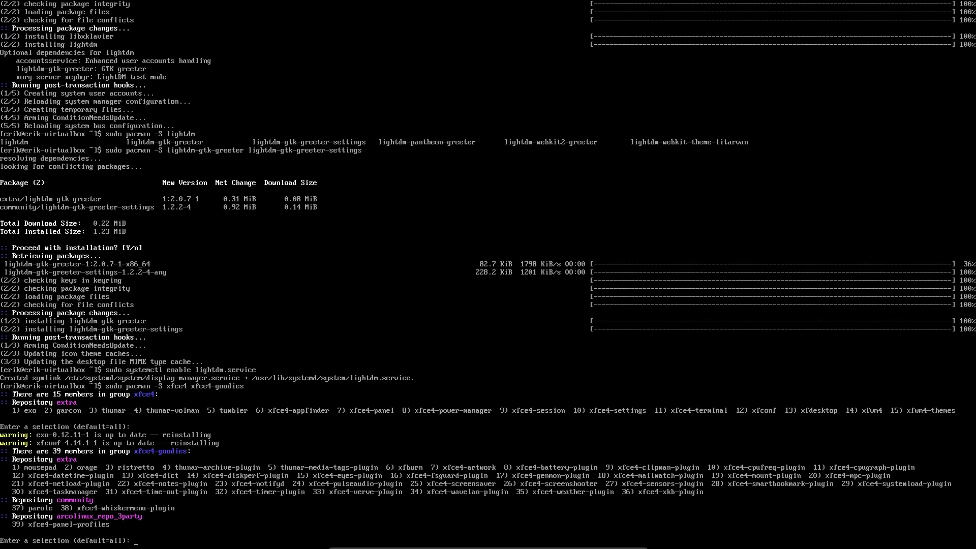
pyautogui.press('Return')
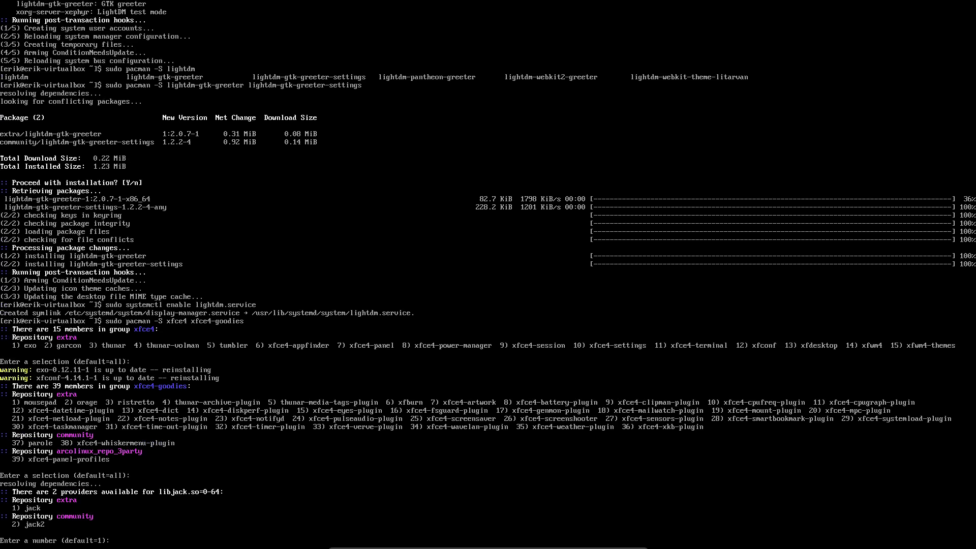
pyautogui.press('Return')
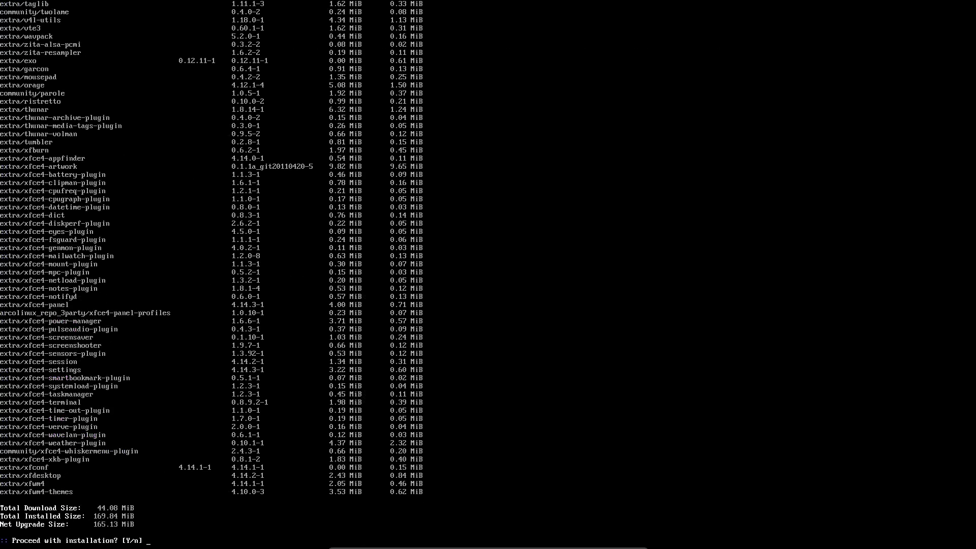
# Confirm the pacman transaction so all 98 Xfce packages get installed.
pyautogui.press('Return')
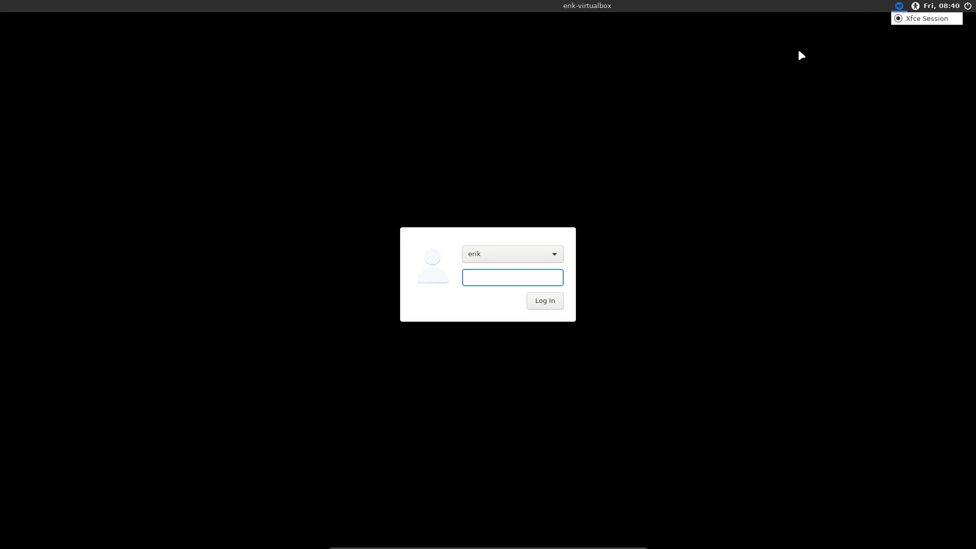
# Glance at the greeter's accessibility options, then log in with the account password.
pyautogui.click(916, 6)
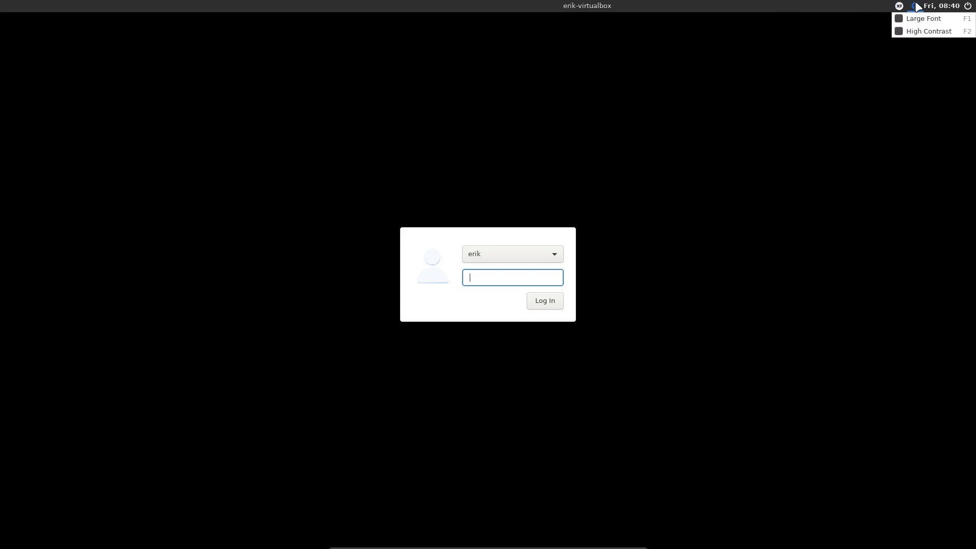
pyautogui.click(505, 277)
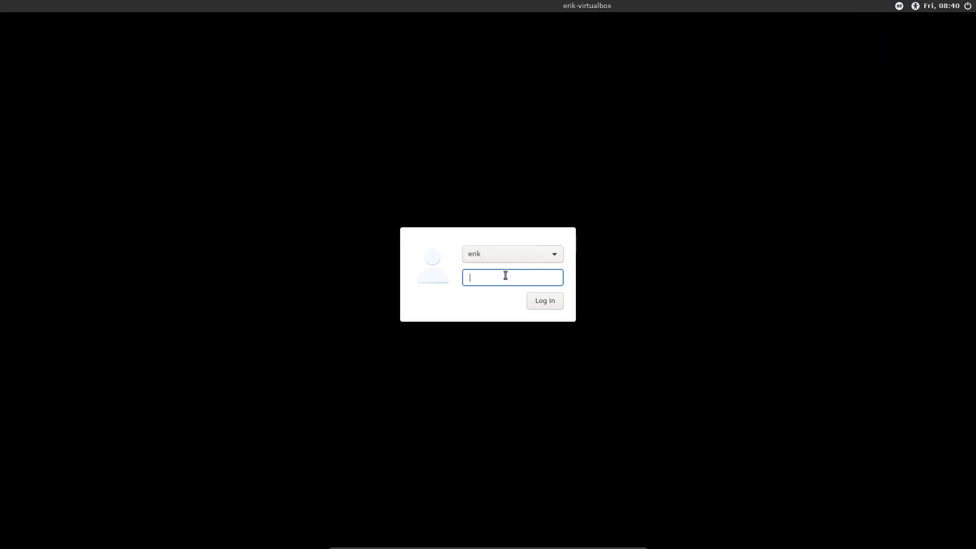
pyautogui.write('****')
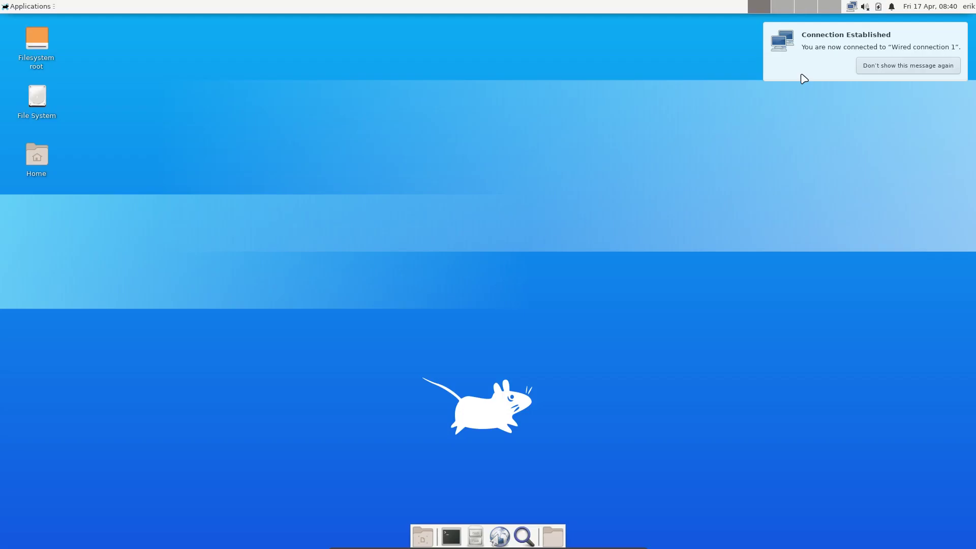
# Permanently dismiss the wired-connection notification and browse the Applications menu categories.
pyautogui.click(884, 68)
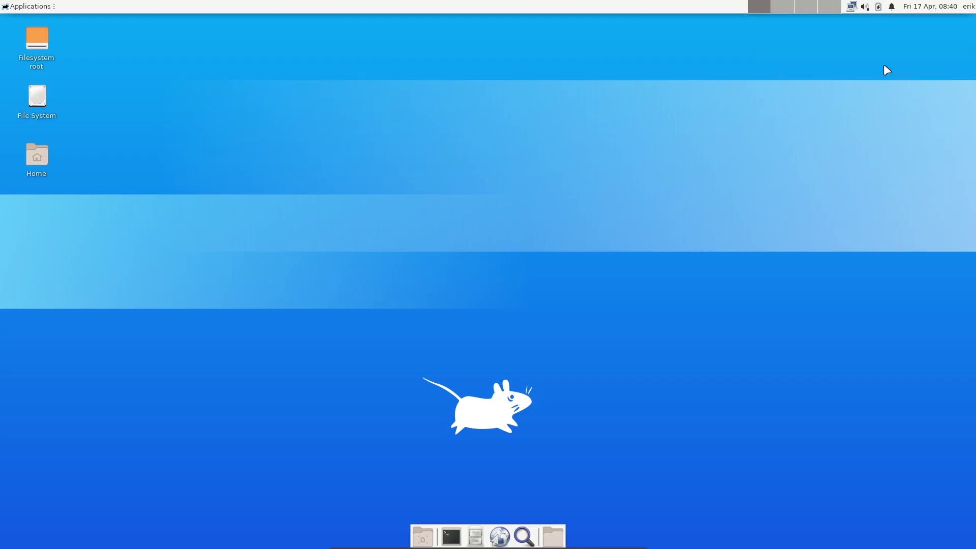
pyautogui.click(21, 7)
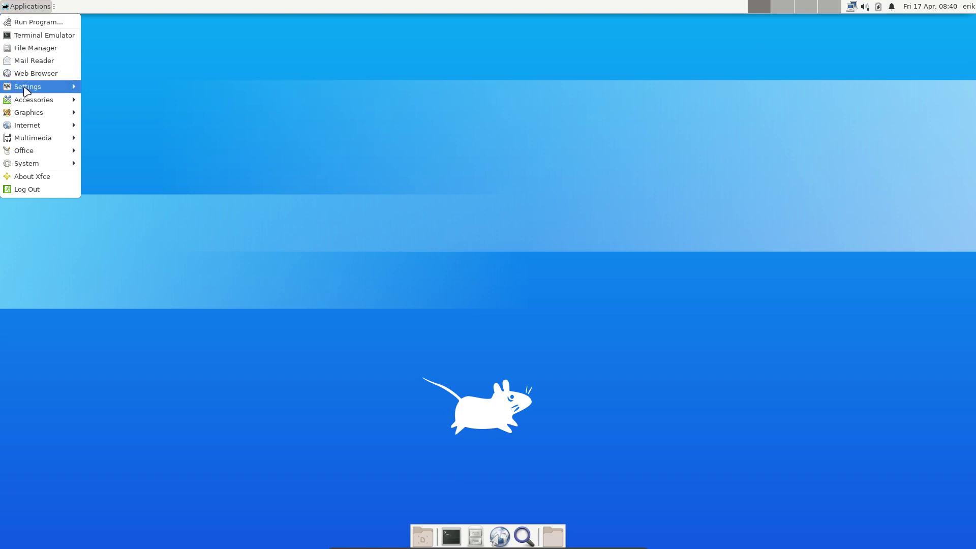
pyautogui.moveTo(30, 116)
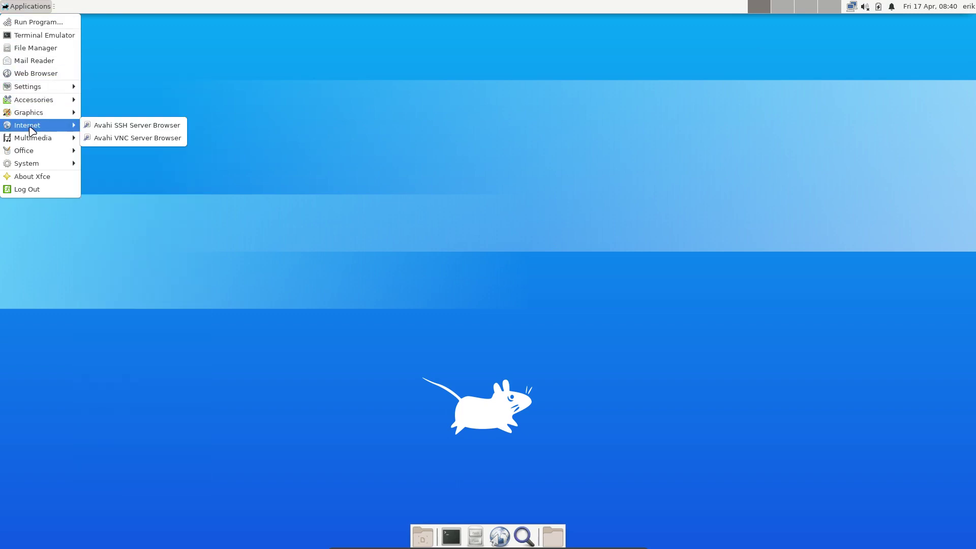
pyautogui.moveTo(32, 142)
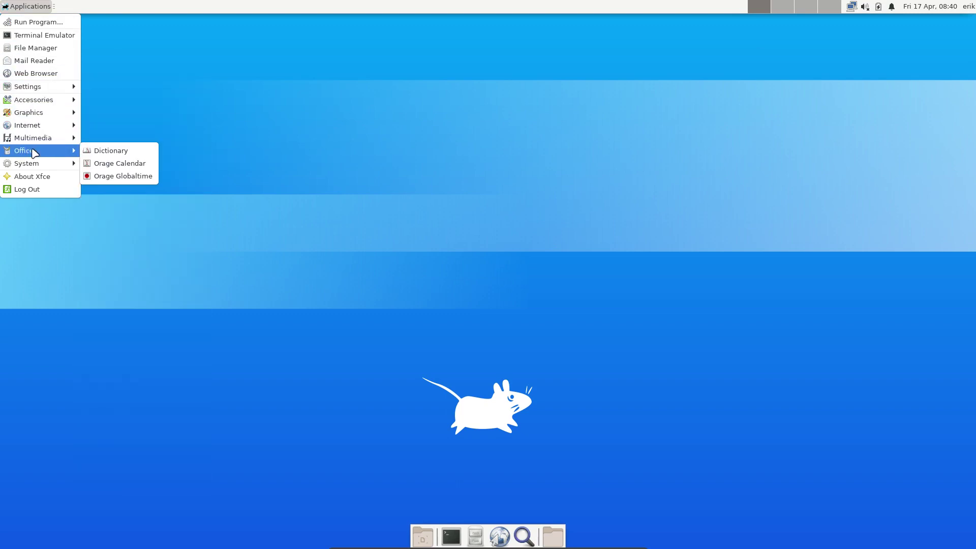
pyautogui.click(590, 448)
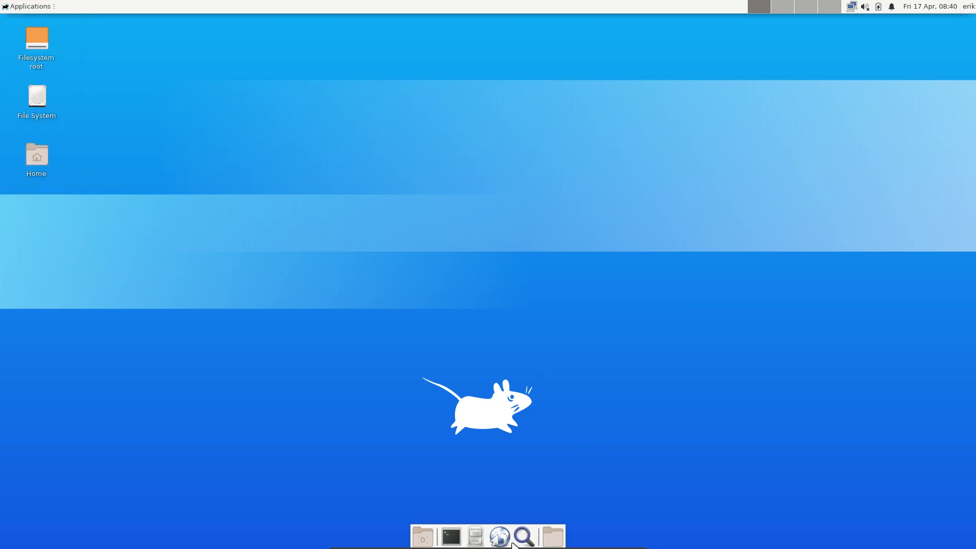
pyautogui.click(22, 6)
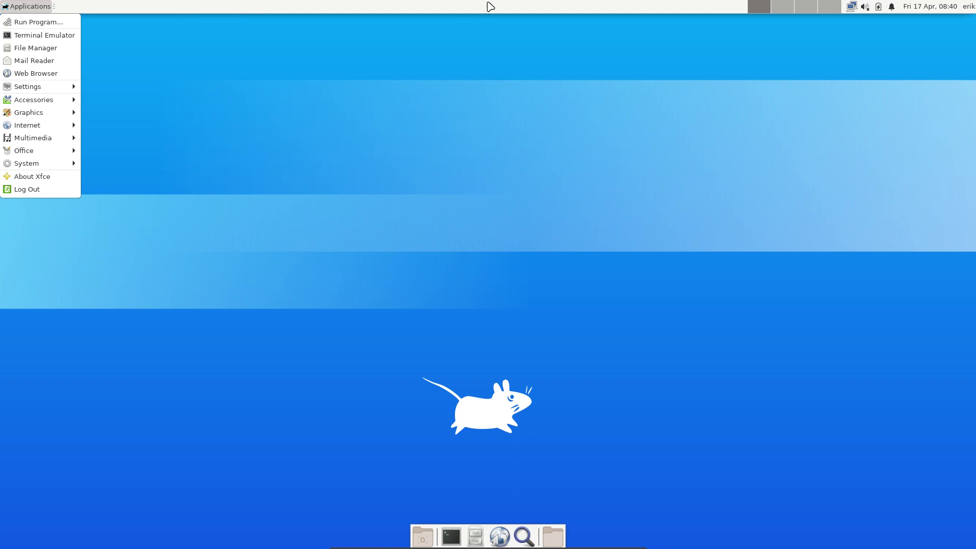
pyautogui.click(140, 12)
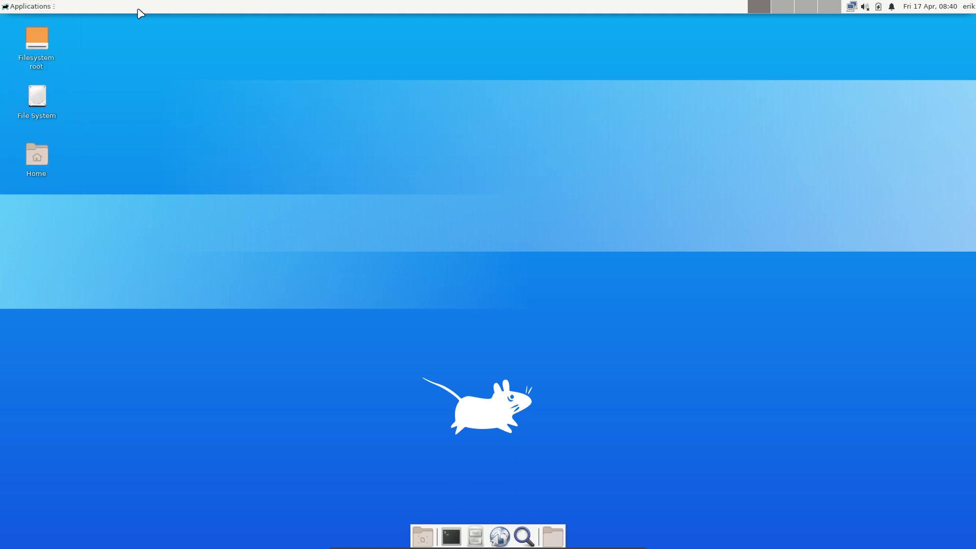